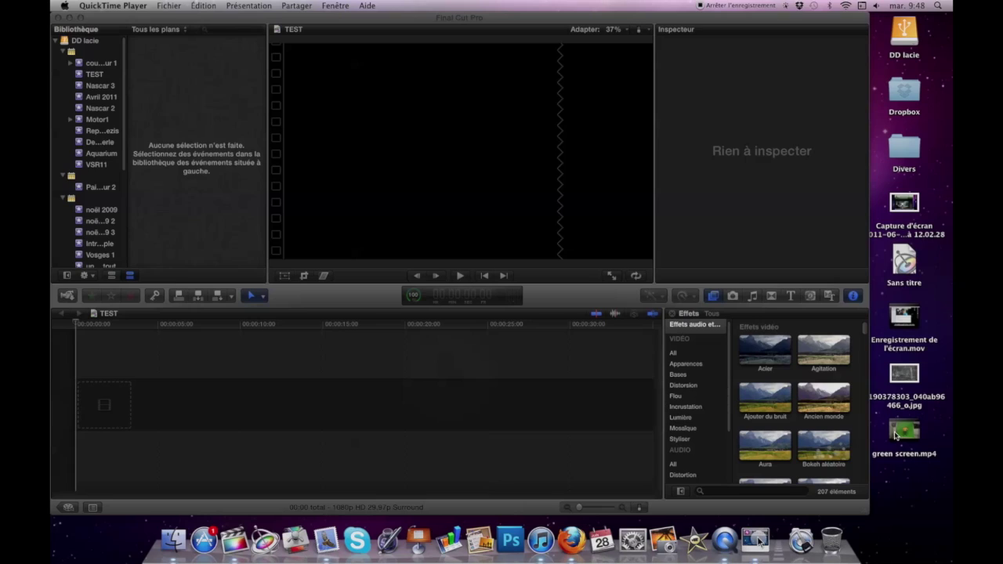
Drag green screen.mp4 from the desktop into the TEST project's timeline
{"action": "left_click_drag", "start_coordinate": [895, 436], "coordinate": [601, 404]}
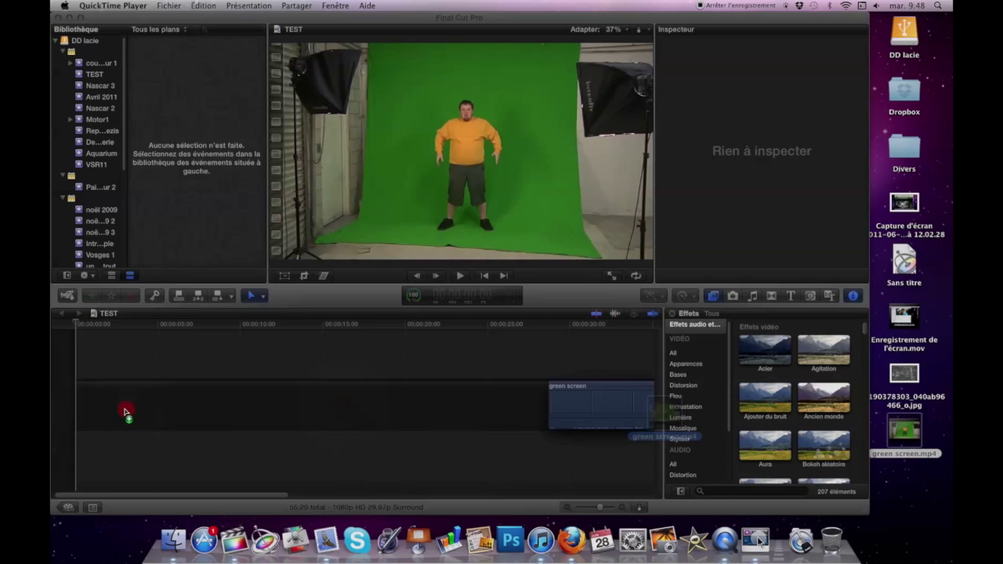
{"action": "left_click_drag", "start_coordinate": [549, 406], "coordinate": [128, 409]}
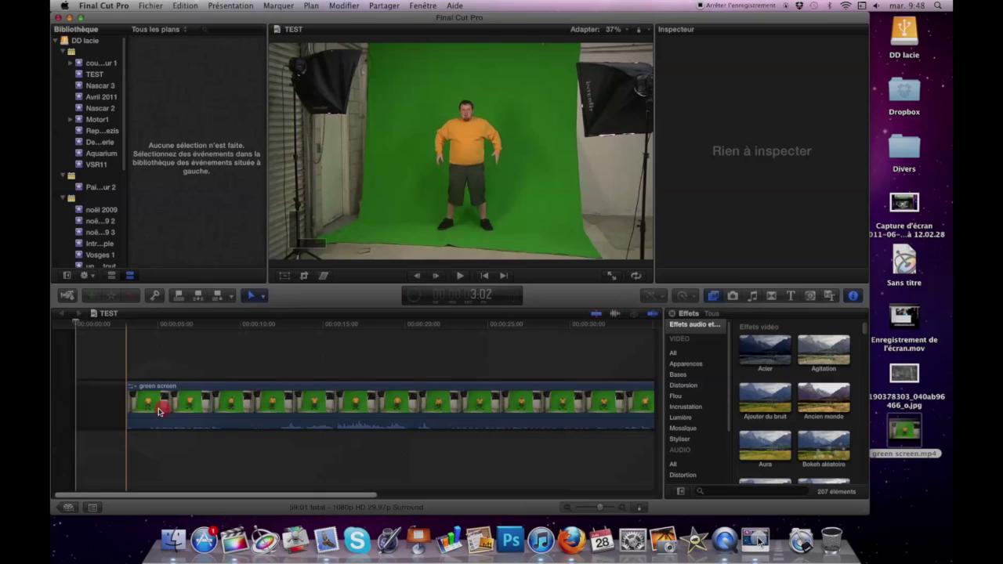
Move the green screen clip to 00:00 and delete the empty gap after it
{"action": "left_click", "coordinate": [160, 407]}
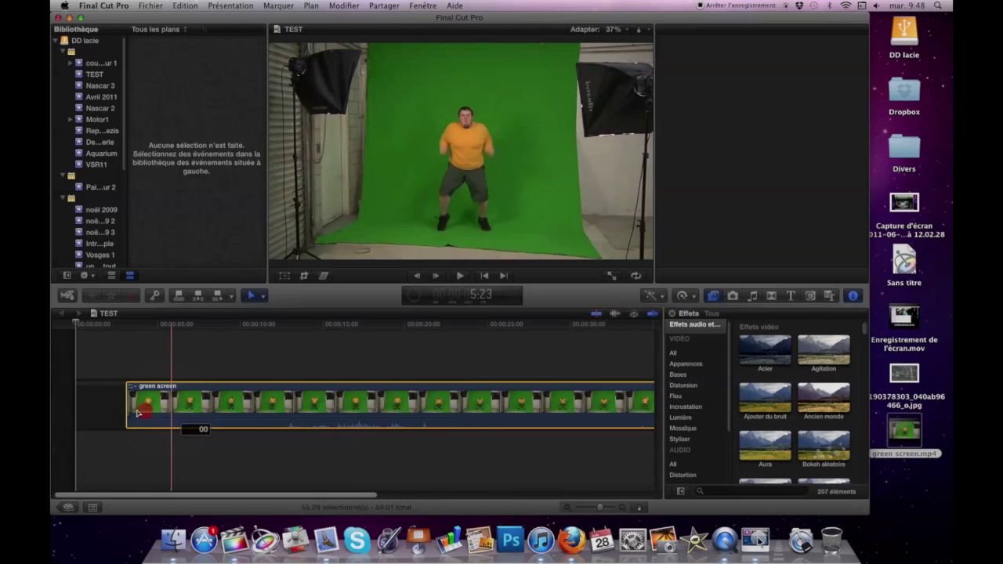
{"action": "key", "text": "super+4"}
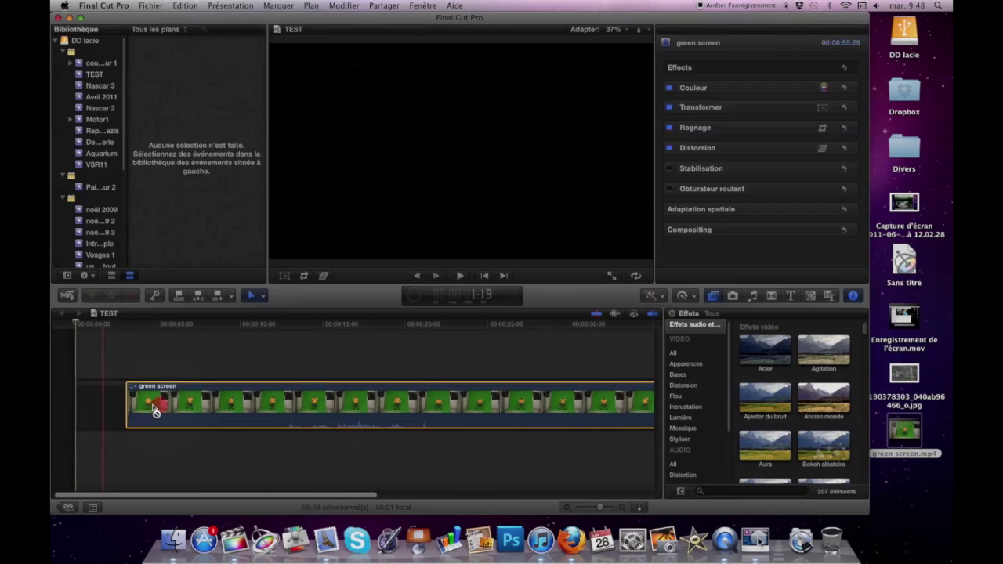
{"action": "left_click_drag", "start_coordinate": [143, 404], "coordinate": [102, 406]}
{"action": "scroll", "coordinate": [173, 409], "scroll_direction": "right", "scroll_amount": 5}
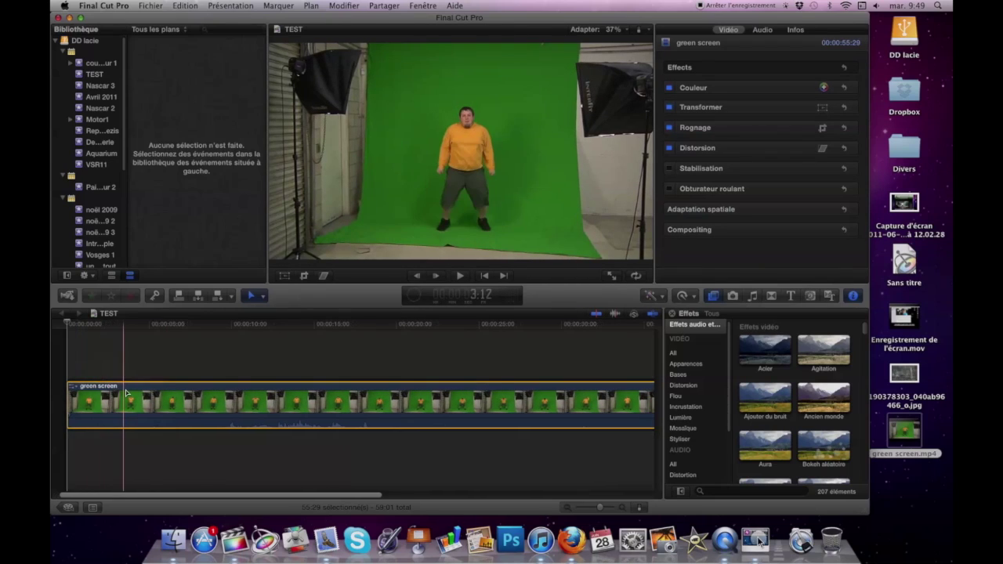
{"action": "scroll", "coordinate": [173, 409], "scroll_direction": "right", "scroll_amount": 5}
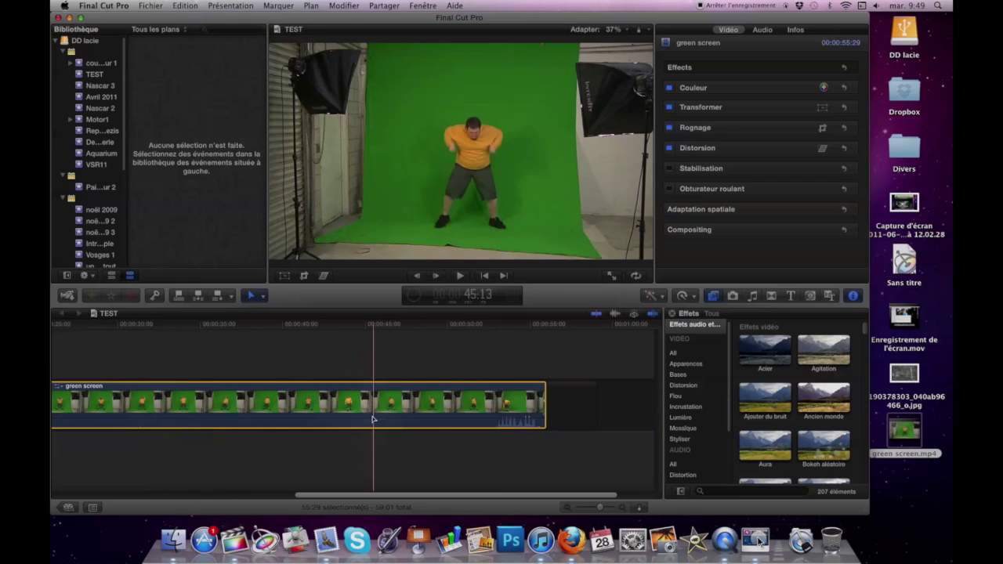
{"action": "left_click", "coordinate": [566, 403]}
{"action": "key", "text": "BackSpace"}
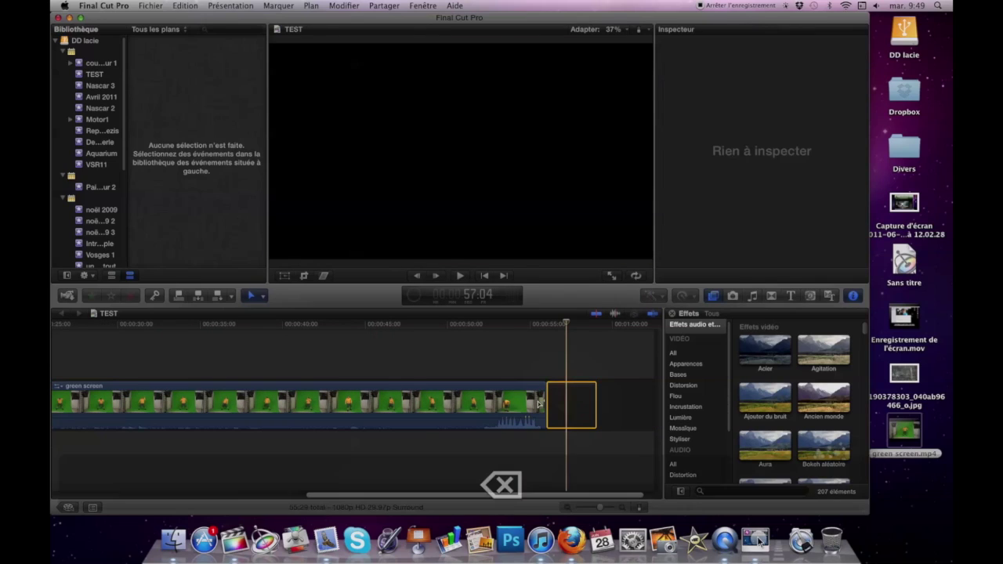
Trim the clip's end shorter, review the new ending, and return the playhead to the start
{"action": "key", "text": "space"}
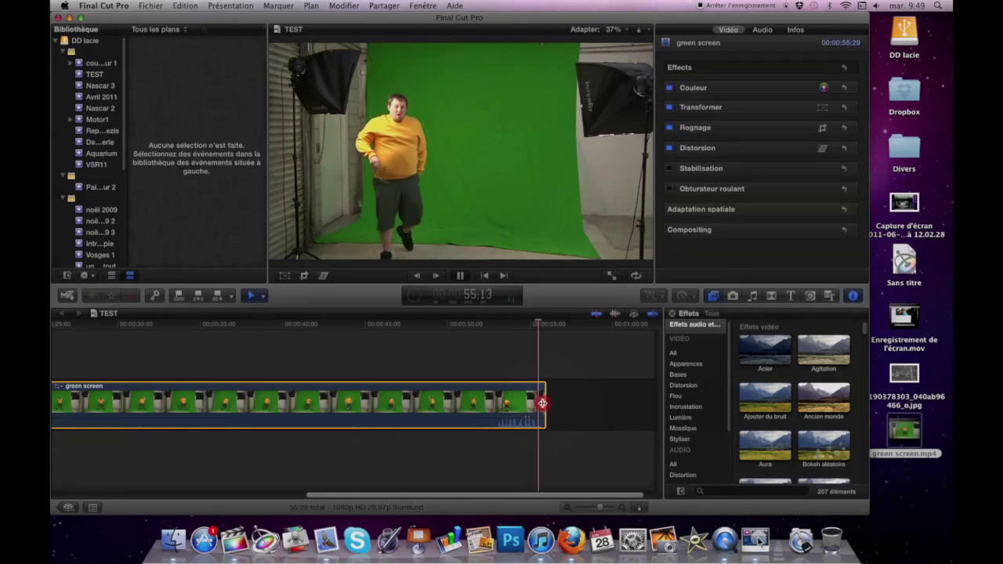
{"action": "left_click_drag", "start_coordinate": [542, 402], "coordinate": [522, 402]}
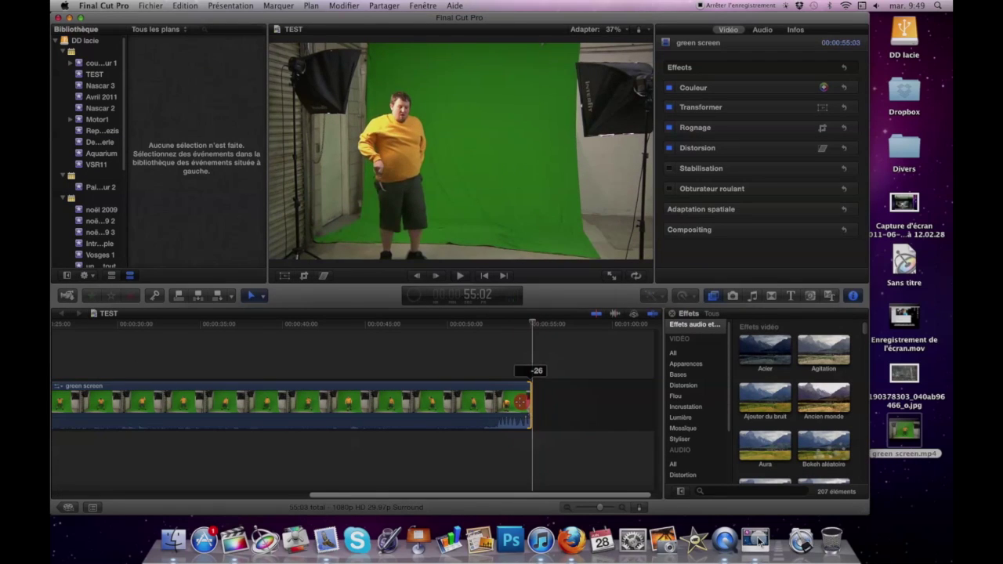
{"action": "left_click_drag", "start_coordinate": [521, 402], "coordinate": [487, 401]}
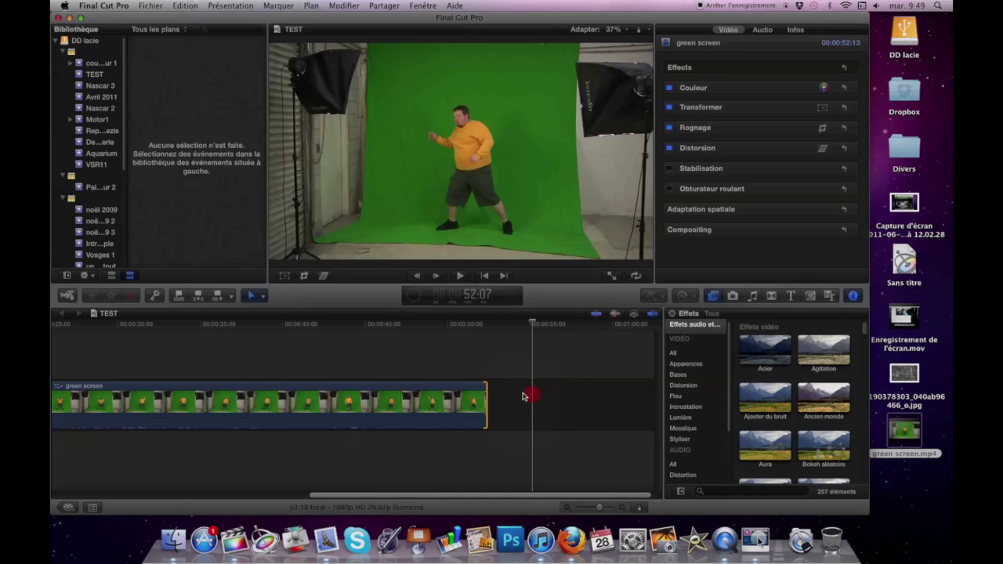
{"action": "left_click", "coordinate": [538, 331]}
{"action": "left_click_drag", "start_coordinate": [532, 324], "coordinate": [463, 337]}
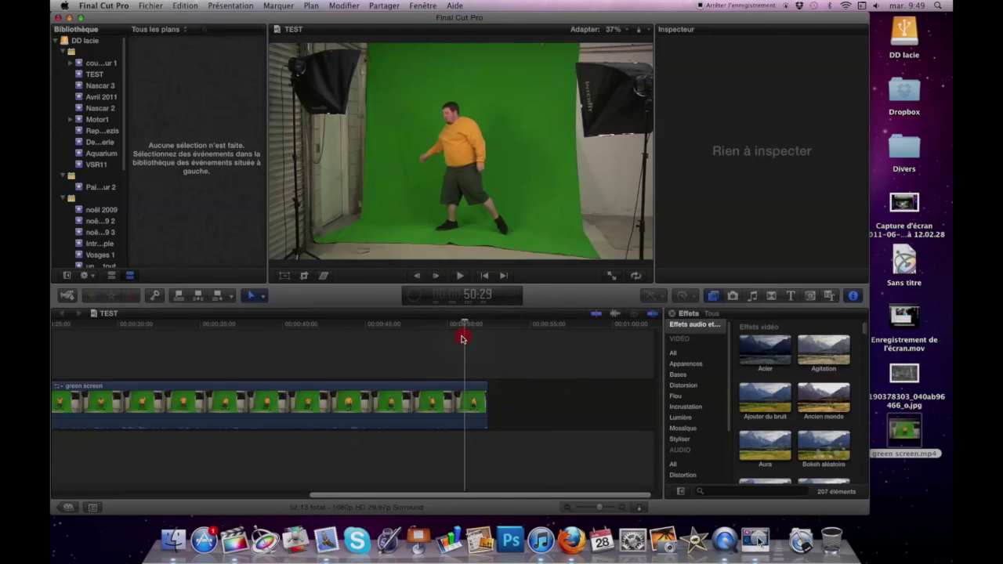
{"action": "key", "text": "space"}
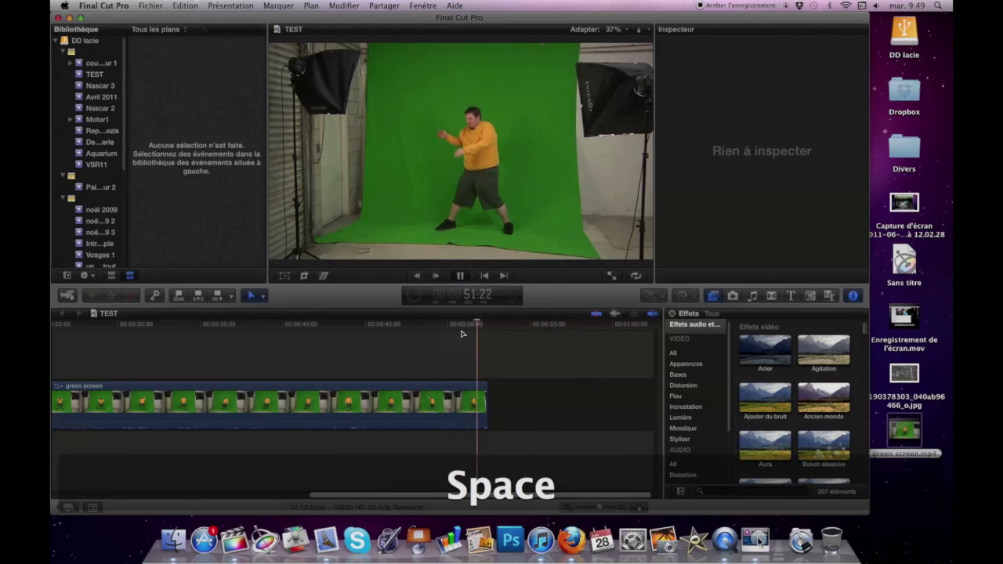
{"action": "left_click_drag", "start_coordinate": [487, 324], "coordinate": [131, 324]}
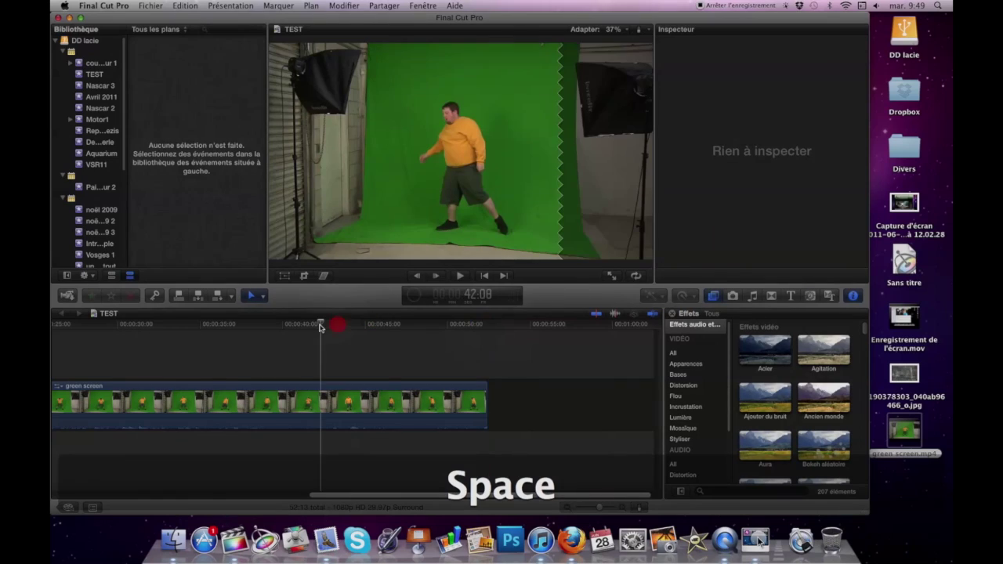
{"action": "left_click", "coordinate": [485, 277]}
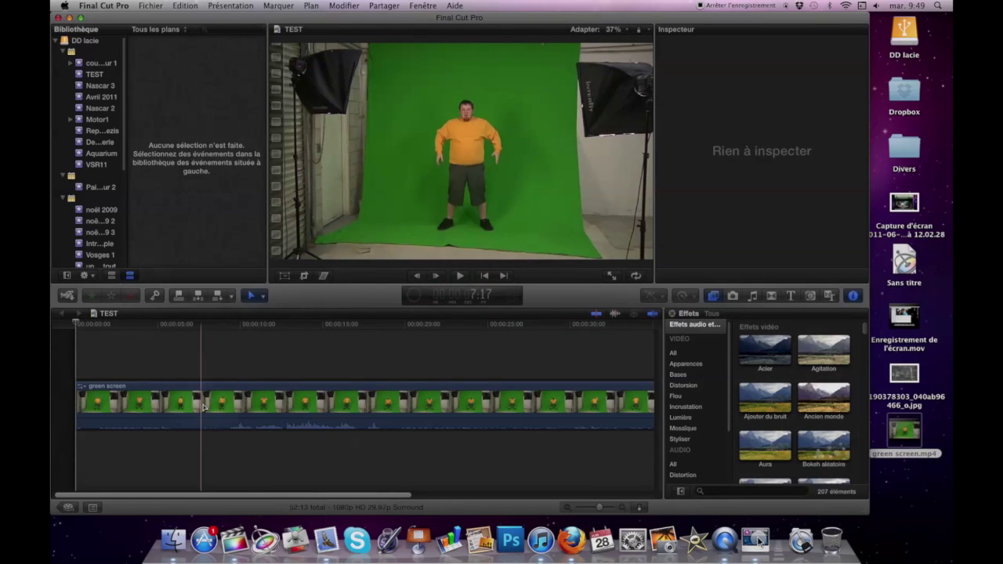
Crop the green screen clip inward on all sides around the person with Rognage
{"action": "left_click", "coordinate": [304, 273]}
{"action": "key", "text": "super+4"}
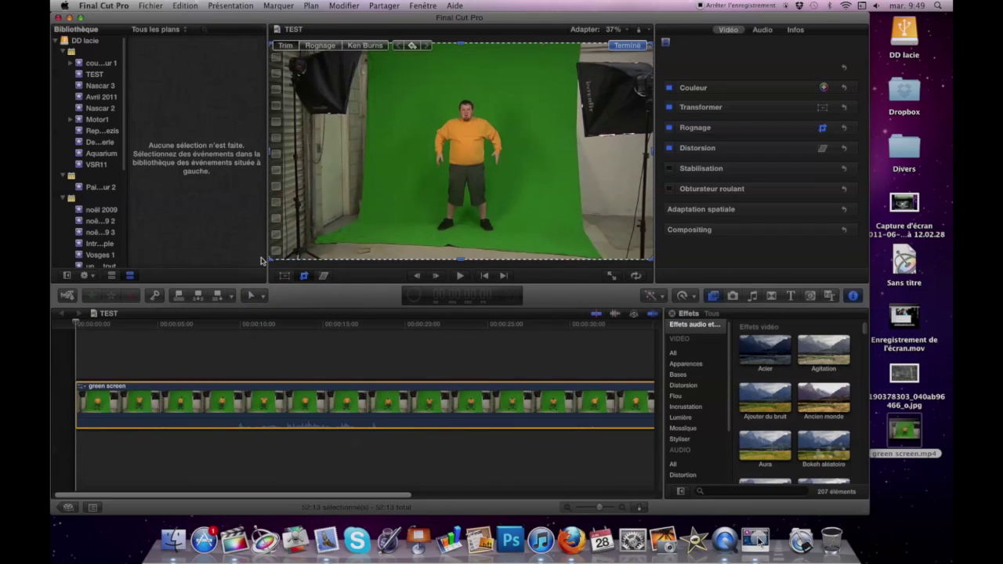
{"action": "left_click_drag", "start_coordinate": [269, 261], "coordinate": [429, 239]}
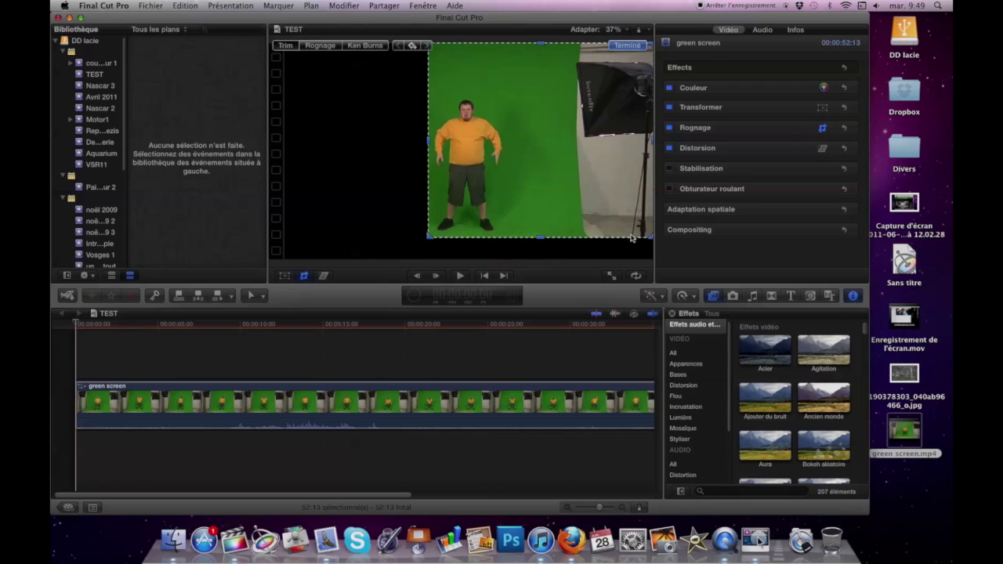
{"action": "left_click_drag", "start_coordinate": [653, 239], "coordinate": [471, 233]}
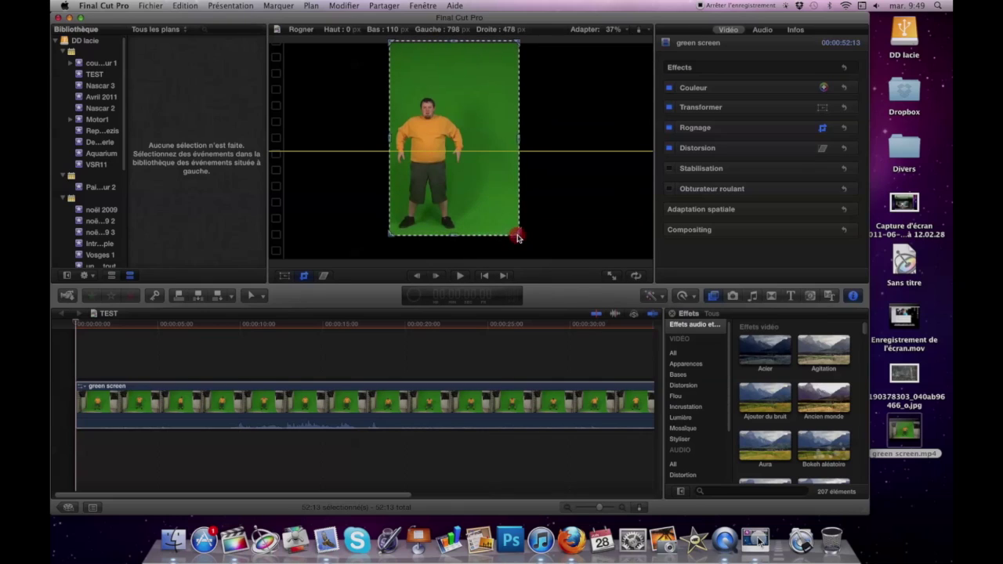
{"action": "left_click_drag", "start_coordinate": [471, 233], "coordinate": [518, 234]}
{"action": "left_click_drag", "start_coordinate": [389, 139], "coordinate": [369, 139]}
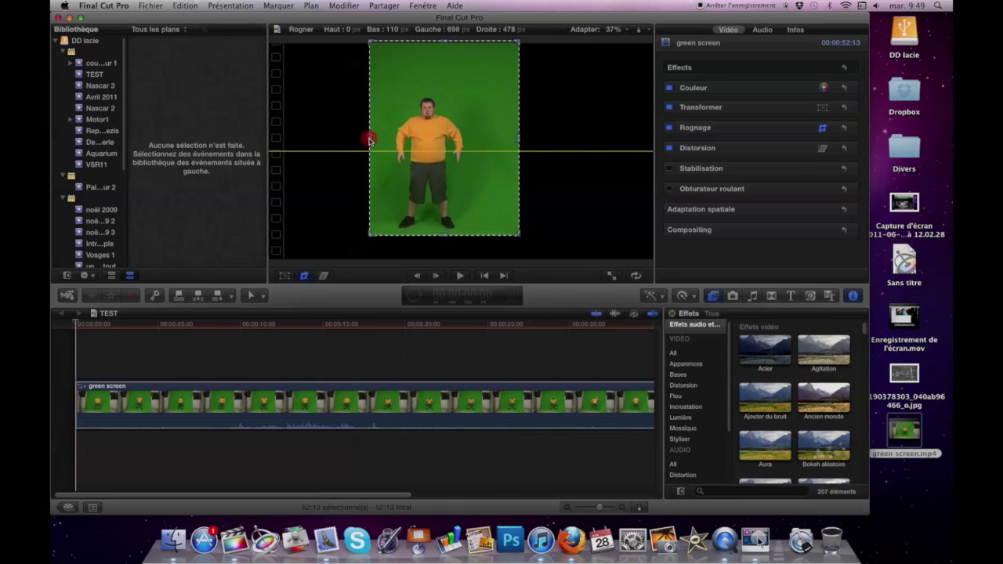
{"action": "left_click_drag", "start_coordinate": [443, 44], "coordinate": [444, 70]}
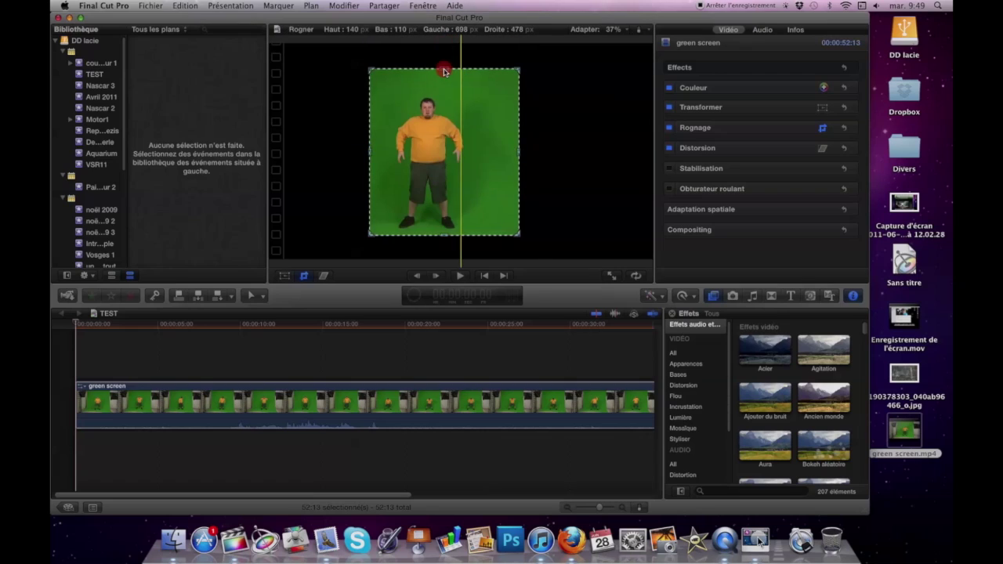
{"action": "left_click_drag", "start_coordinate": [445, 239], "coordinate": [445, 230]}
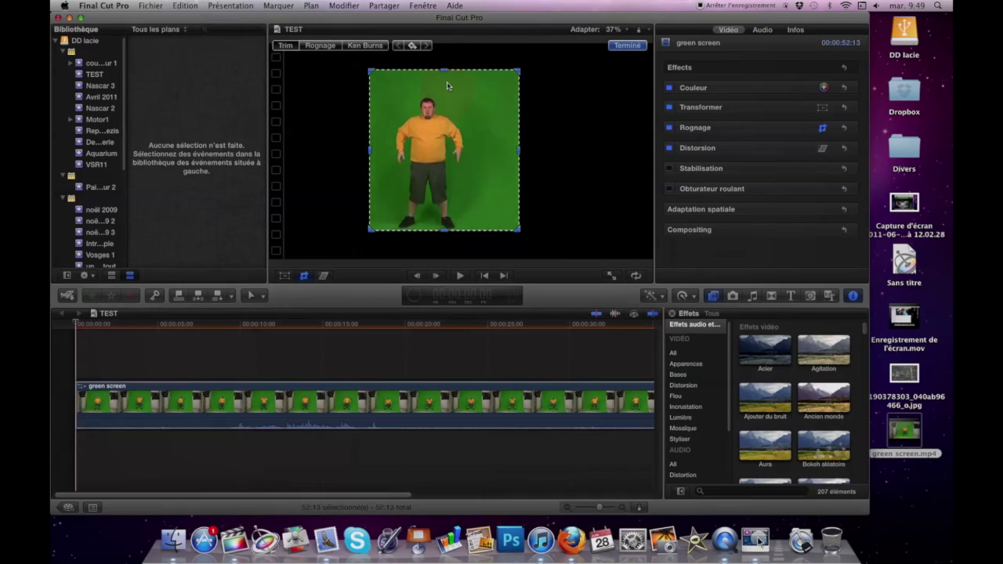
{"action": "left_click_drag", "start_coordinate": [441, 70], "coordinate": [441, 83]}
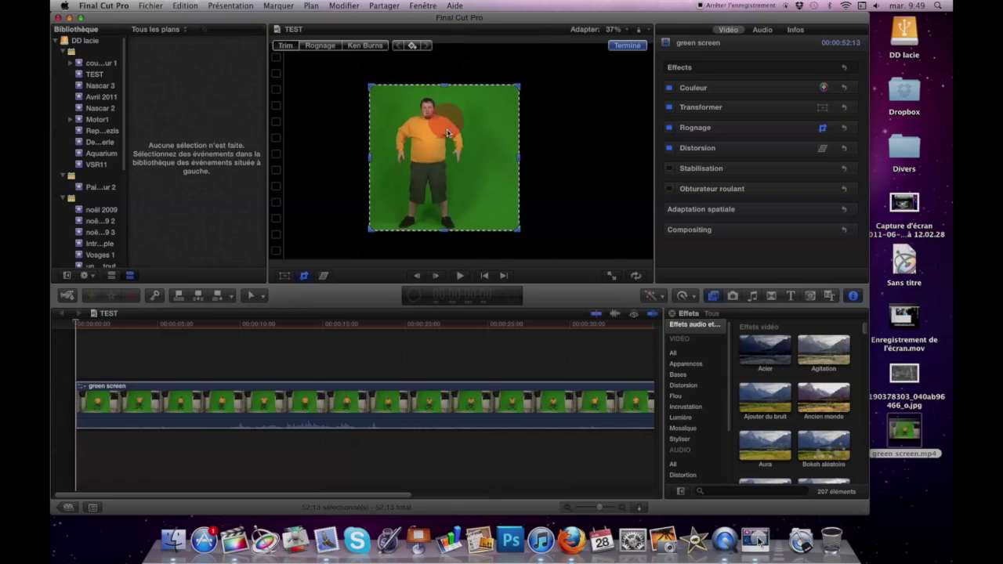
{"action": "left_click", "coordinate": [618, 46]}
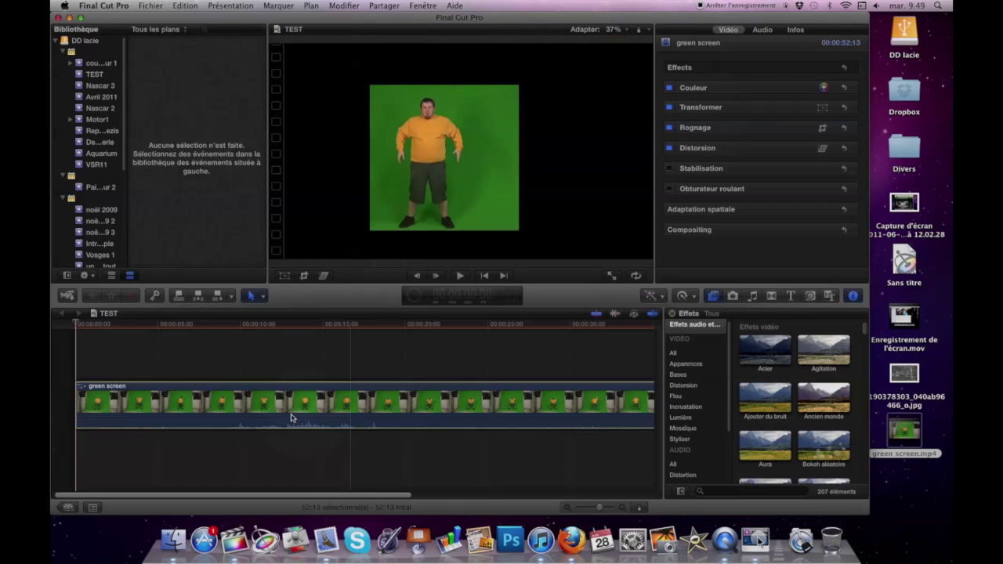
Reopen the crop and nudge the cropped area's position within the frame
{"action": "left_click", "coordinate": [398, 209]}
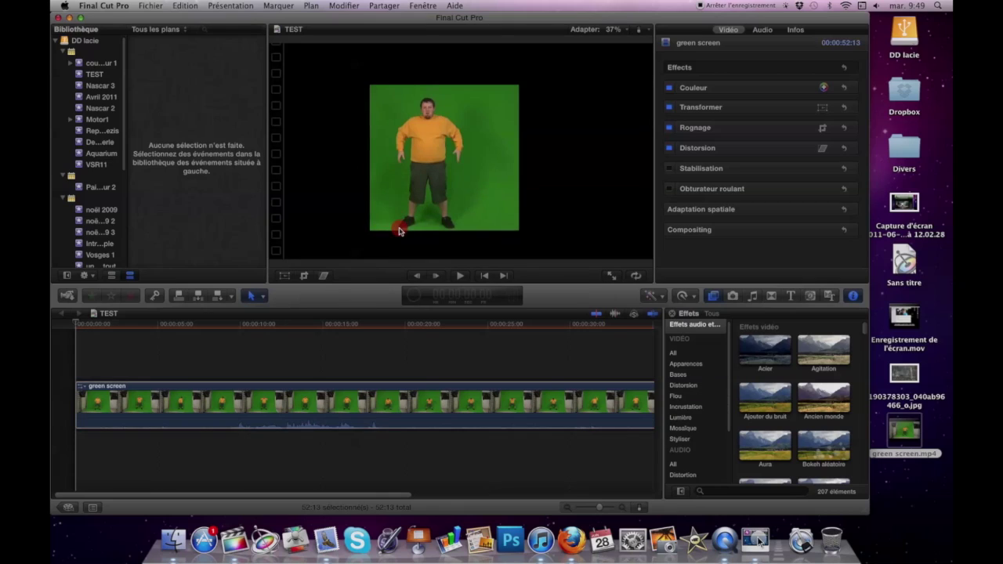
{"action": "left_click", "coordinate": [296, 272]}
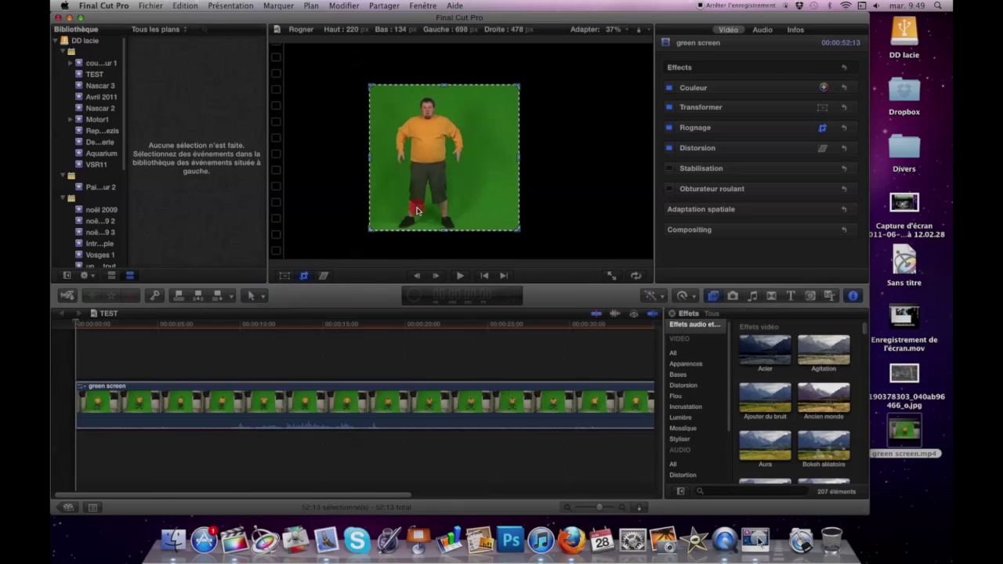
{"action": "mouse_move", "coordinate": [417, 209]}
{"action": "left_mouse_down"}
{"action": "mouse_move", "coordinate": [426, 227]}
{"action": "mouse_move", "coordinate": [411, 210]}
{"action": "left_mouse_up"}
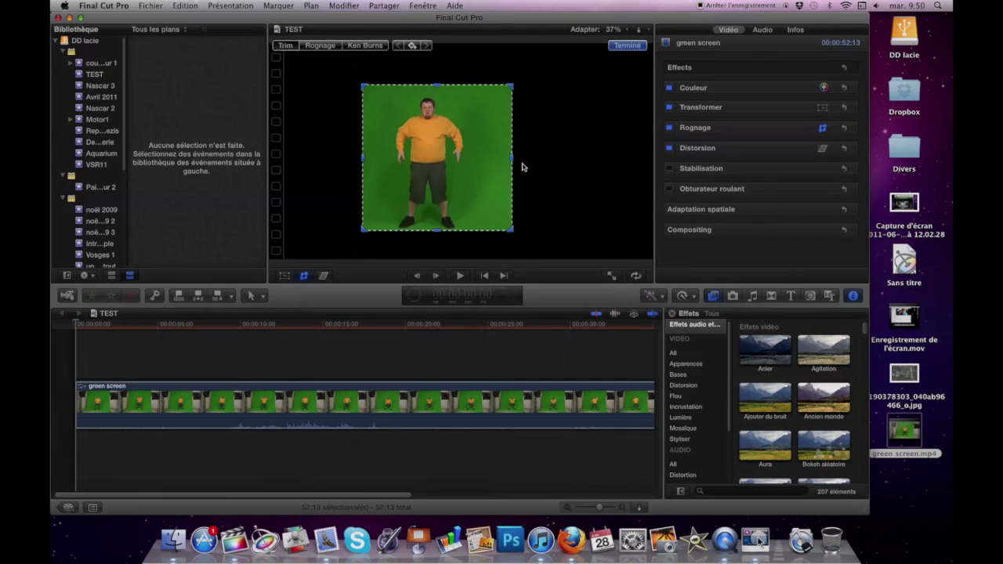
{"action": "left_click", "coordinate": [626, 47]}
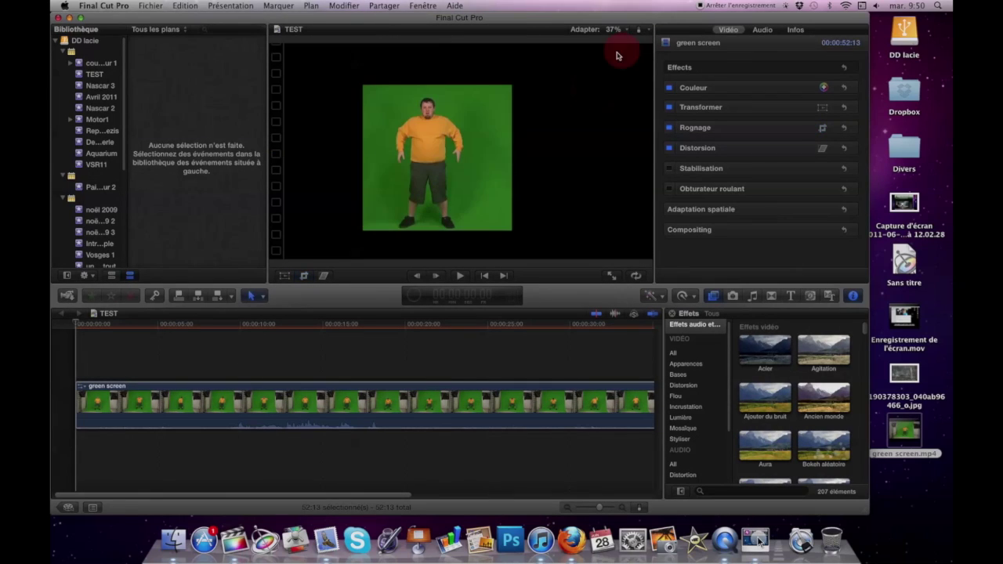
Place the stone-wall photo beneath the green screen clip and stretch it to the clip's length
{"action": "left_click_drag", "start_coordinate": [905, 375], "coordinate": [430, 418]}
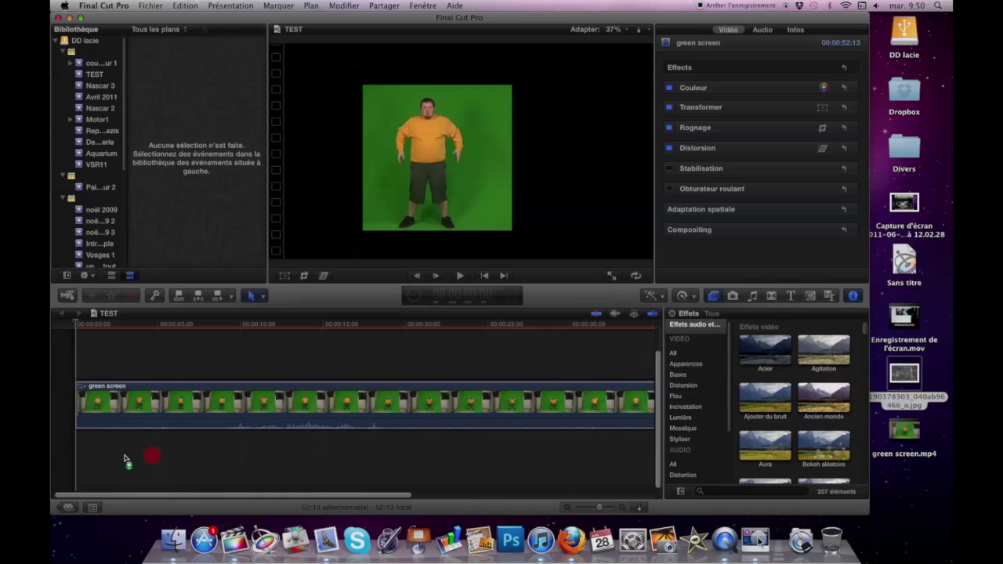
{"action": "left_click_drag", "start_coordinate": [210, 456], "coordinate": [82, 453]}
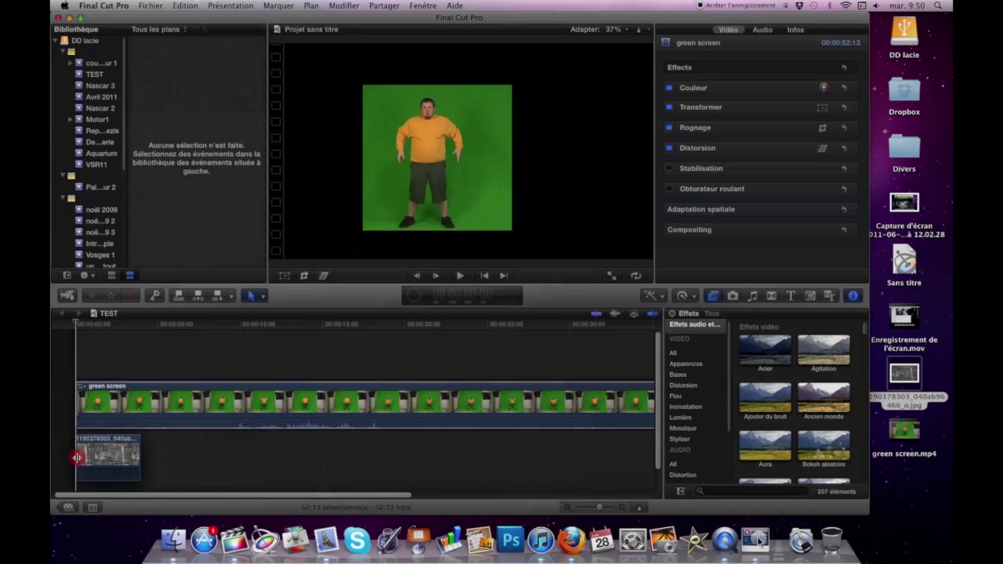
{"action": "left_click_drag", "start_coordinate": [141, 460], "coordinate": [666, 451]}
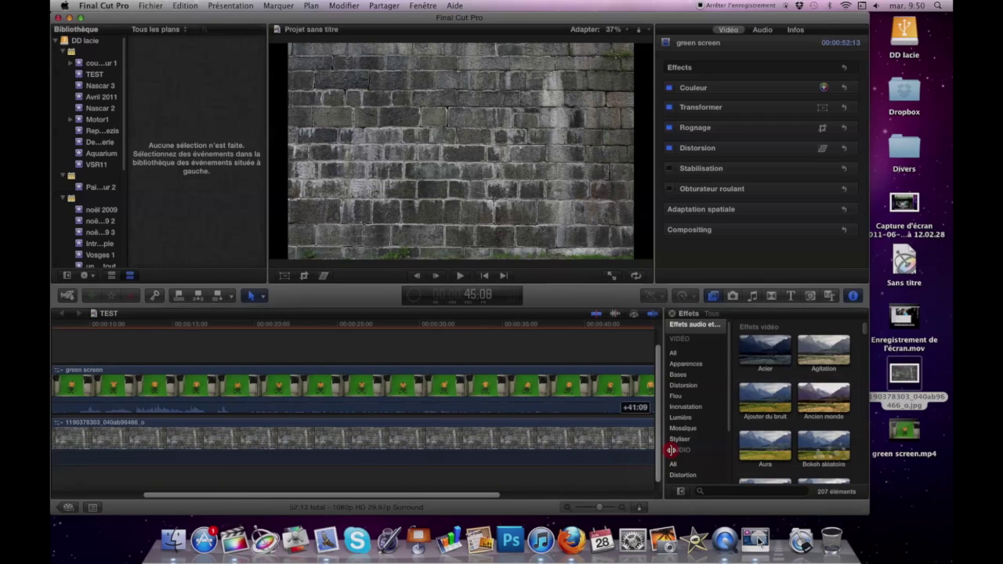
{"action": "left_click_drag", "start_coordinate": [666, 450], "coordinate": [239, 447]}
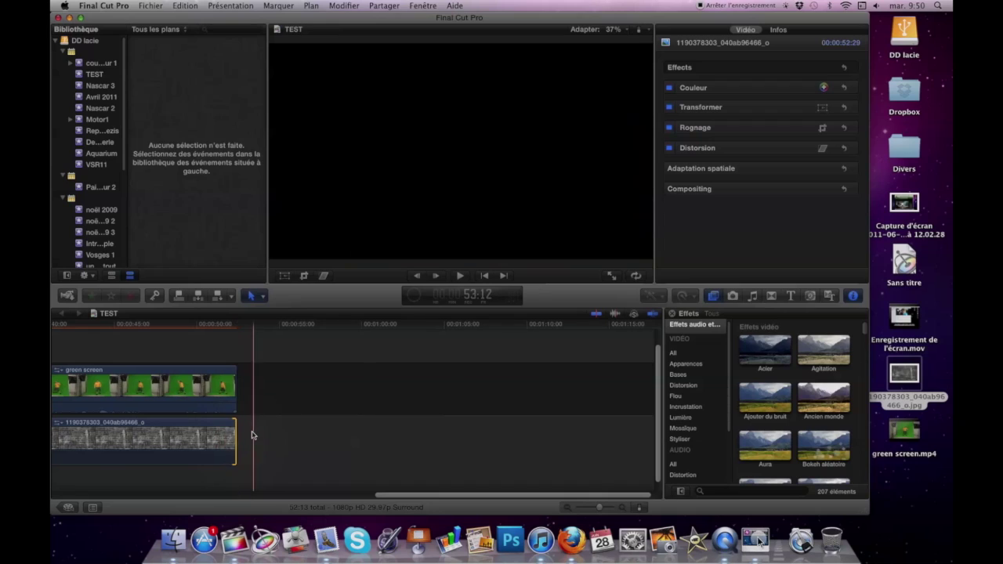
{"action": "scroll", "coordinate": [251, 436], "scroll_direction": "left", "scroll_amount": 10}
{"action": "scroll", "coordinate": [254, 427], "scroll_direction": "left", "scroll_amount": 5}
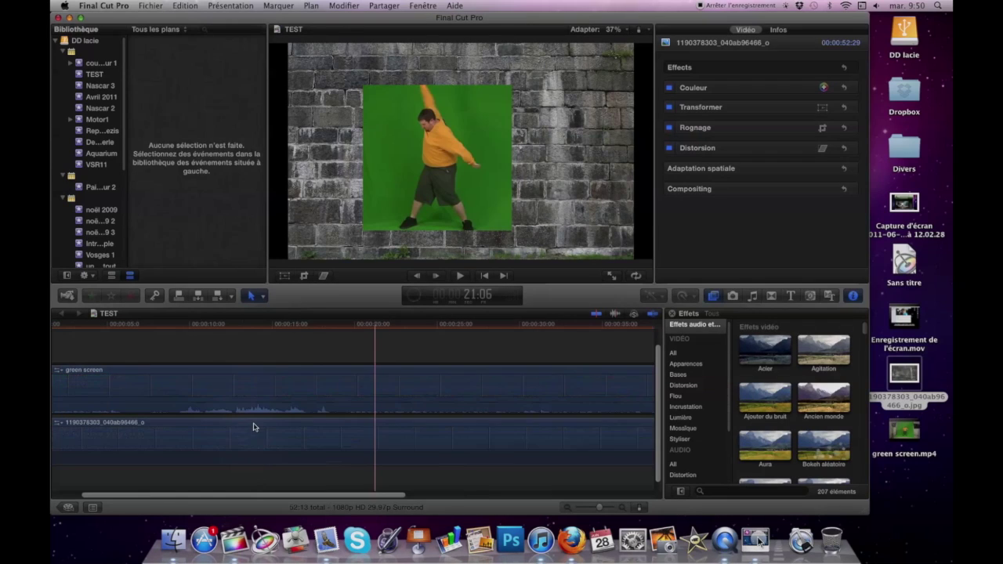
Apply the Incrustateur keyer from the Incrustation effects to the green screen clip
{"action": "left_click", "coordinate": [261, 402]}
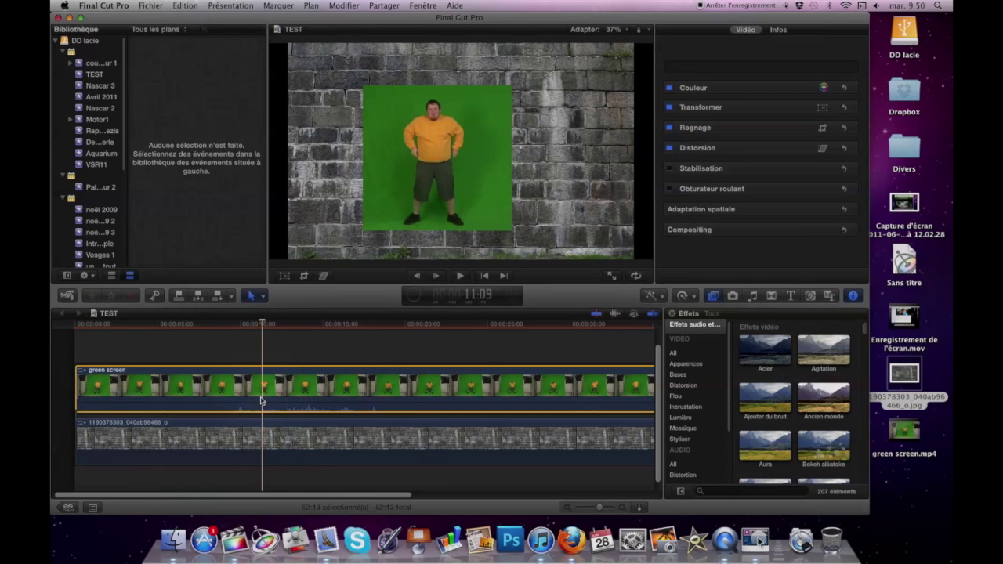
{"action": "left_click", "coordinate": [694, 410]}
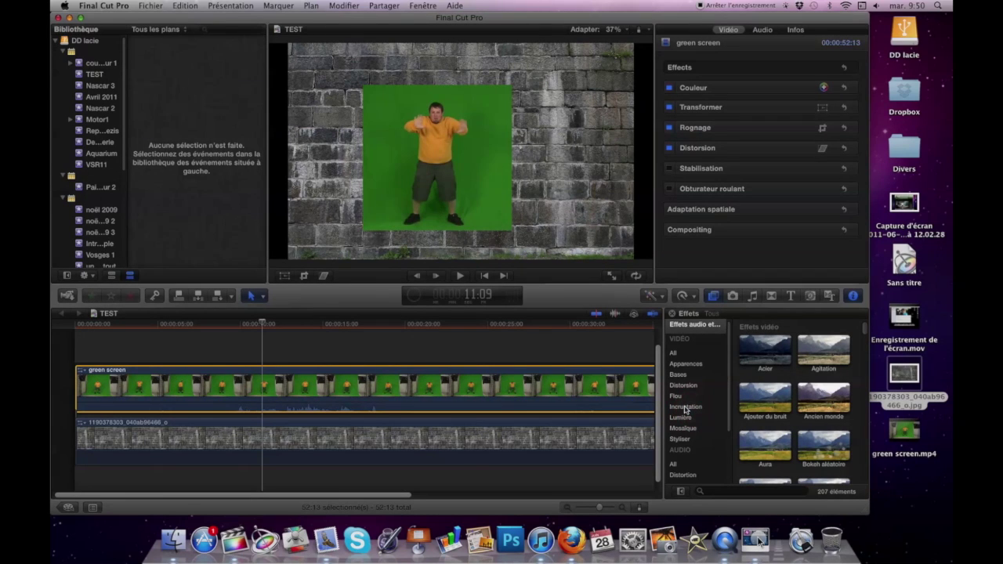
{"action": "left_click", "coordinate": [685, 407]}
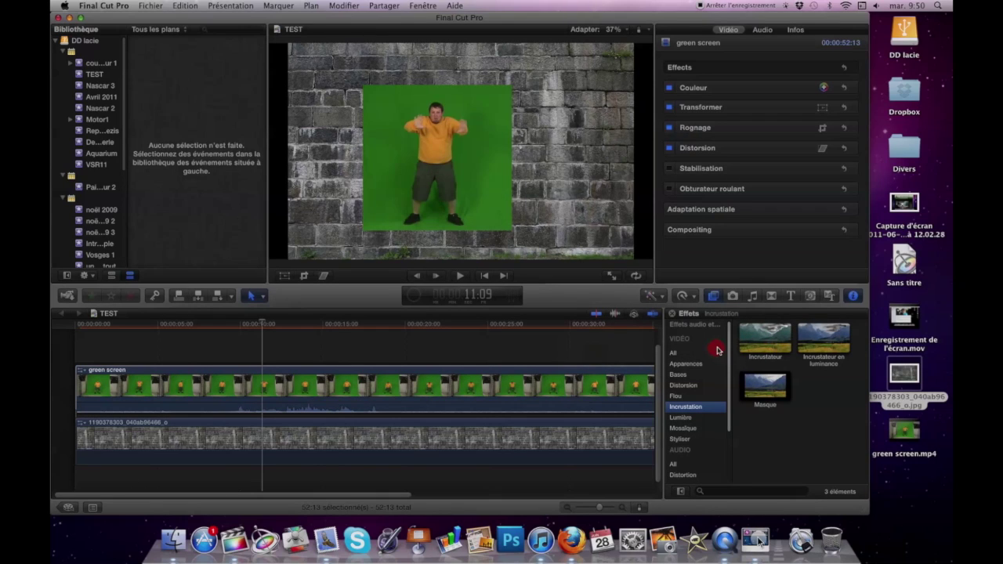
{"action": "left_click_drag", "start_coordinate": [765, 338], "coordinate": [633, 365]}
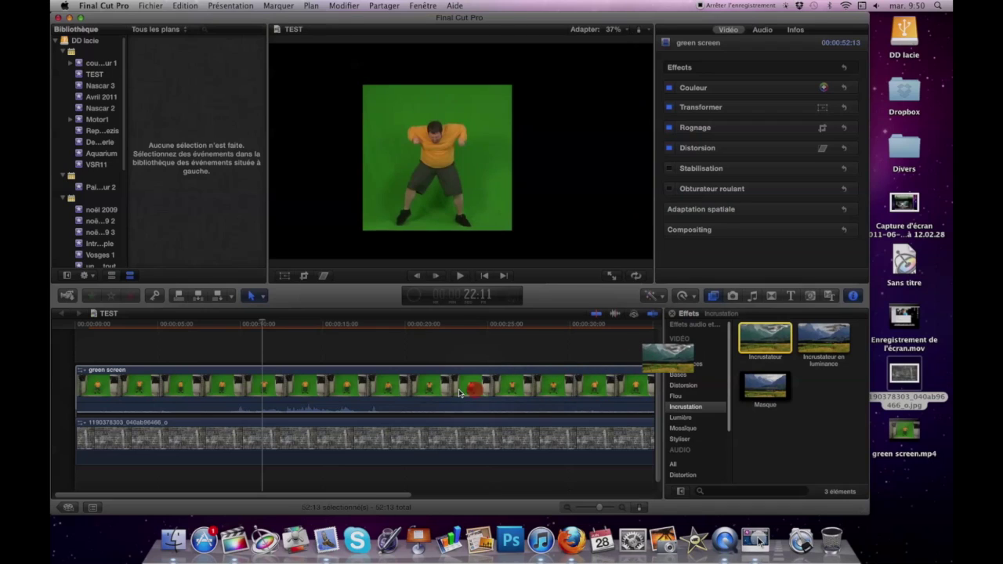
{"action": "left_click_drag", "start_coordinate": [452, 391], "coordinate": [462, 390]}
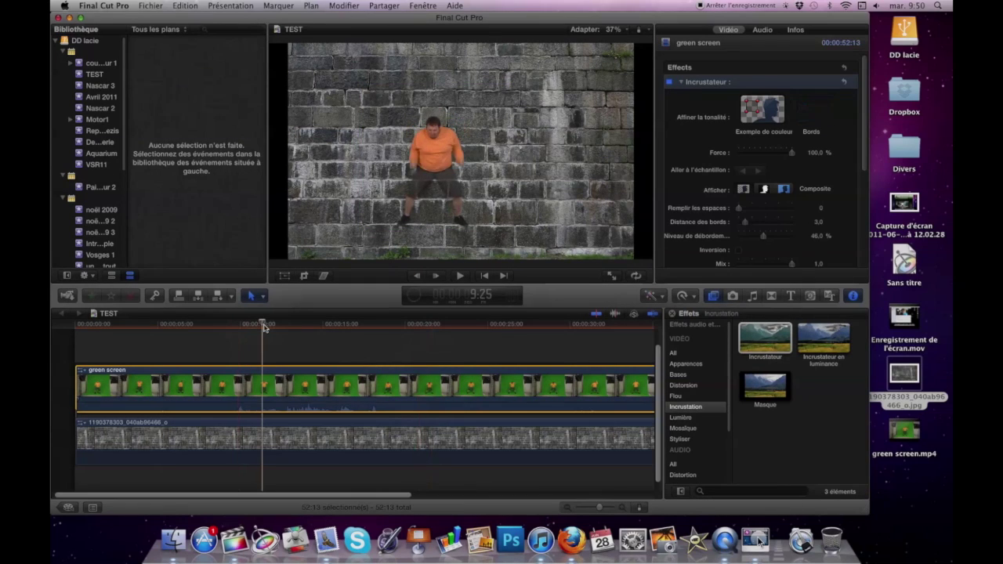
{"action": "mouse_move", "coordinate": [235, 324]}
{"action": "left_mouse_down"}
{"action": "mouse_move", "coordinate": [188, 343]}
{"action": "mouse_move", "coordinate": [68, 336]}
{"action": "mouse_move", "coordinate": [183, 334]}
{"action": "left_mouse_up"}
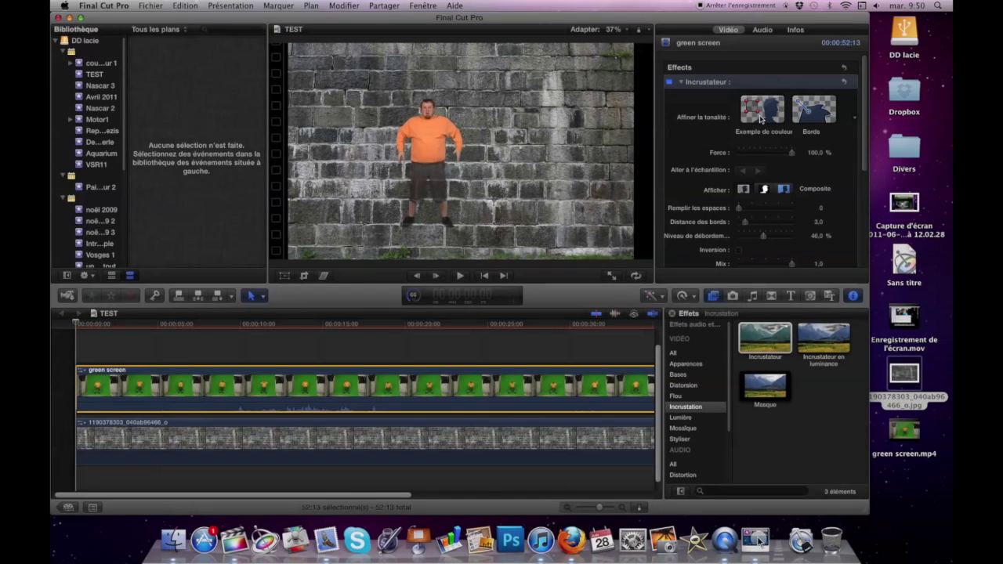
Check the key by switching the view through Original, Cache and Composite
{"action": "left_click", "coordinate": [783, 189]}
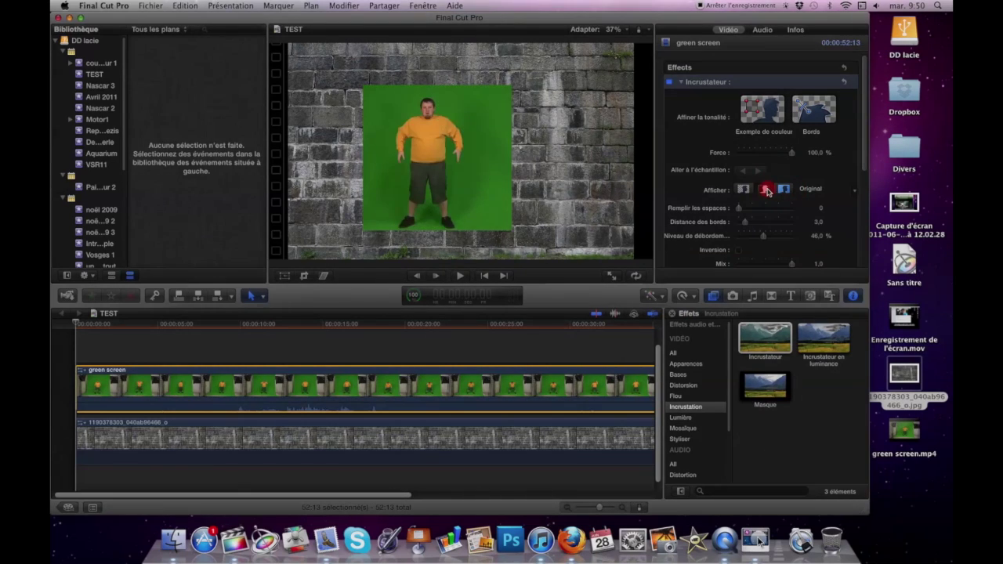
{"action": "left_click", "coordinate": [764, 190]}
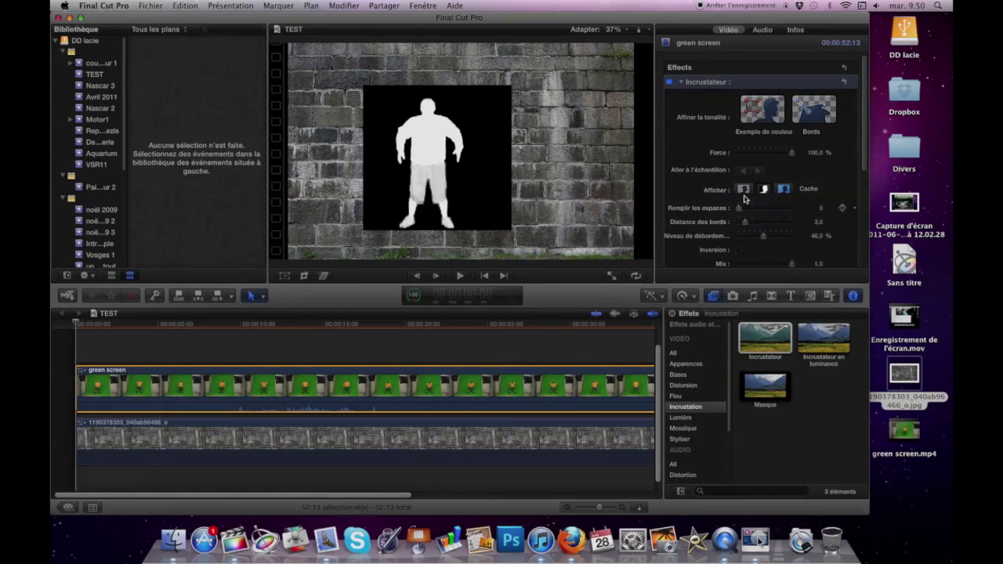
{"action": "left_click", "coordinate": [744, 190]}
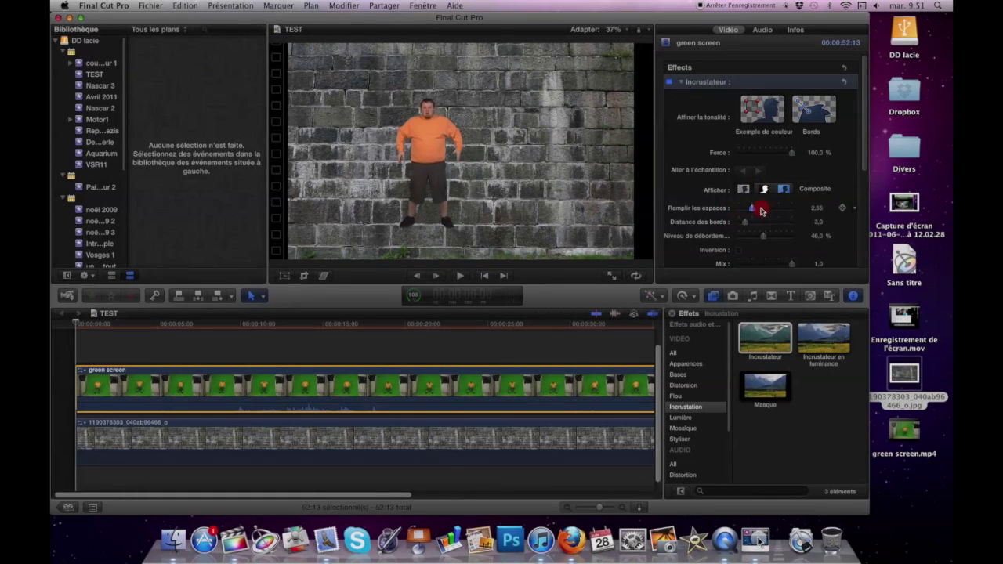
Set Remplir les espaces to 10,0 and Niveau de débordement to 63,5 %
{"action": "left_click_drag", "start_coordinate": [760, 210], "coordinate": [774, 209]}
{"action": "left_click_drag", "start_coordinate": [773, 210], "coordinate": [806, 207]}
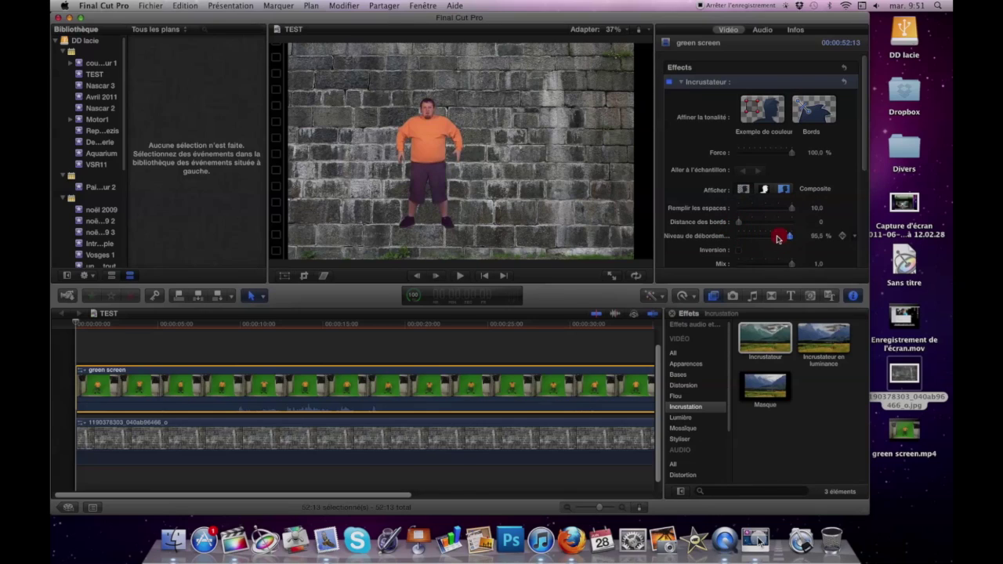
{"action": "left_click_drag", "start_coordinate": [772, 238], "coordinate": [773, 235]}
{"action": "left_click_drag", "start_coordinate": [868, 160], "coordinate": [841, 276]}
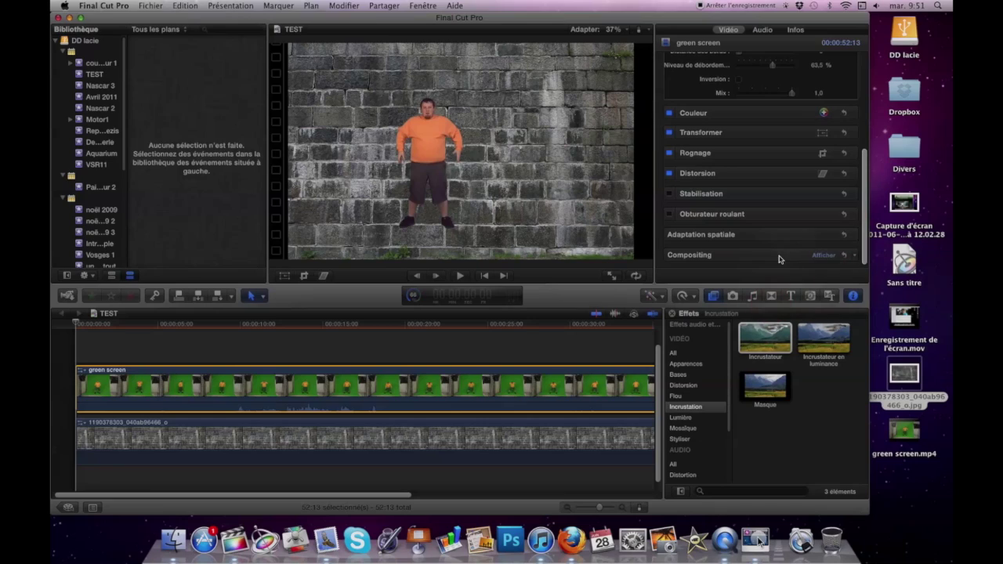
Crop the bottom edge off the stone-wall photo clip
{"action": "left_click", "coordinate": [506, 436]}
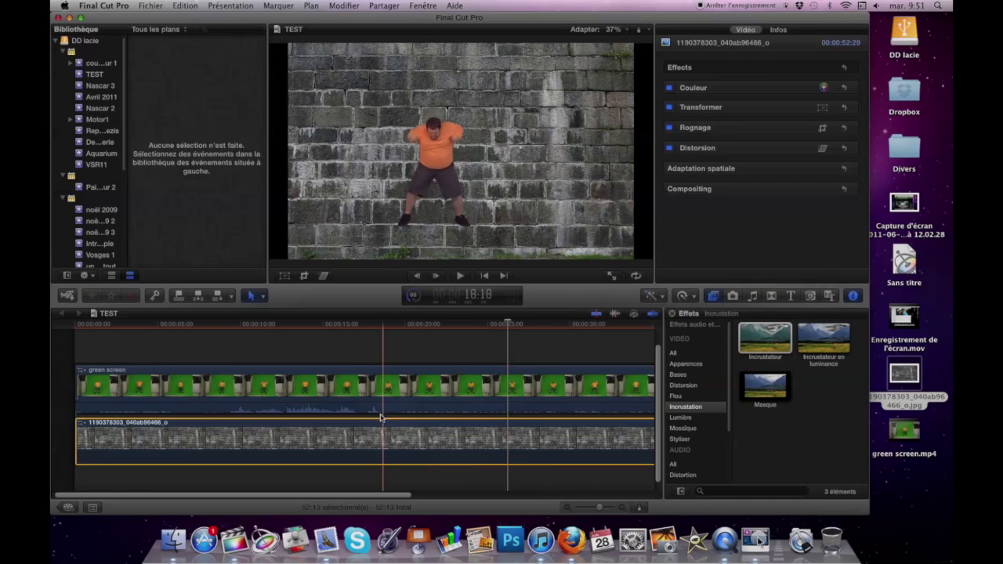
{"action": "left_click", "coordinate": [287, 277]}
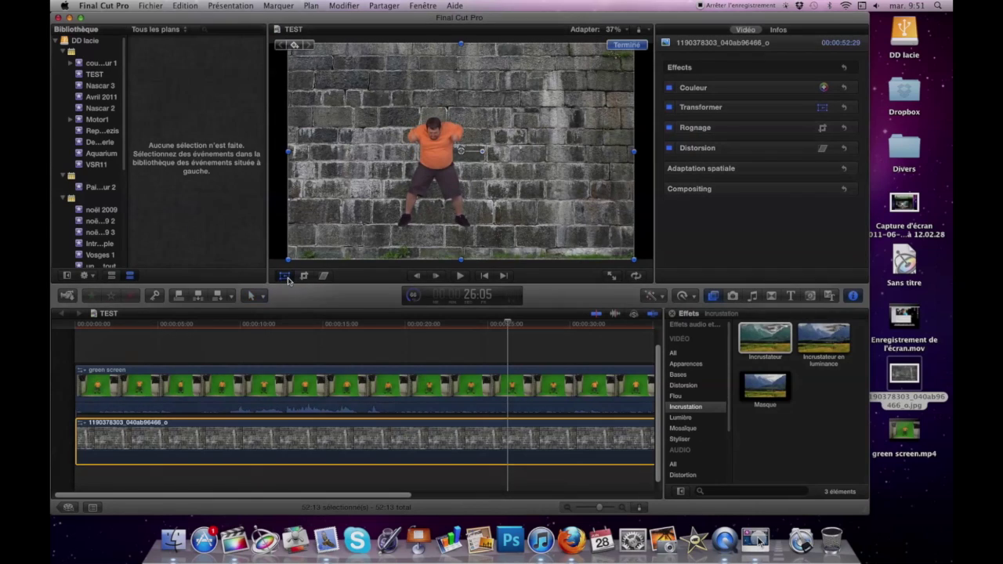
{"action": "mouse_move", "coordinate": [460, 261]}
{"action": "left_mouse_down"}
{"action": "mouse_move", "coordinate": [458, 242]}
{"action": "mouse_move", "coordinate": [458, 262]}
{"action": "left_mouse_up"}
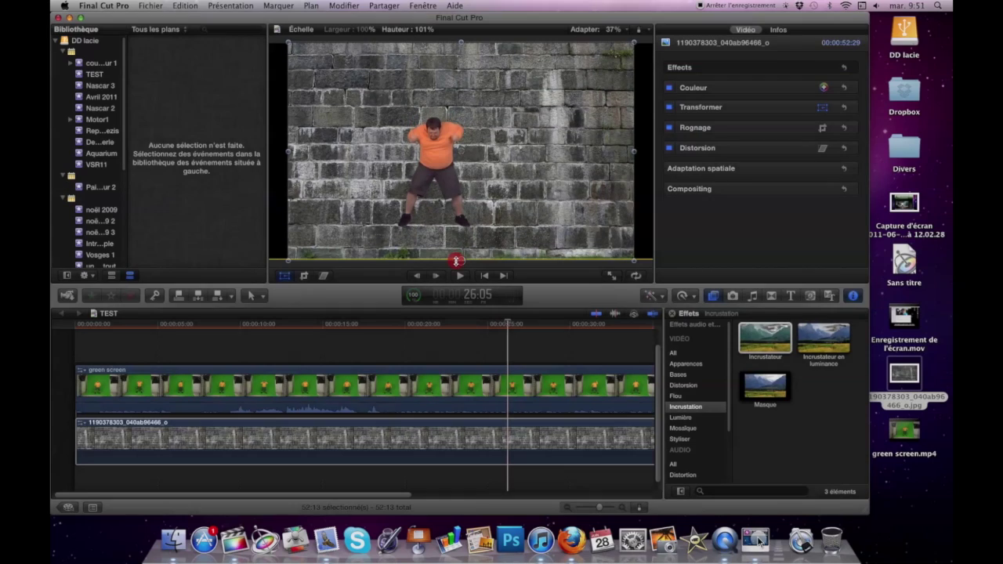
{"action": "left_click", "coordinate": [305, 275]}
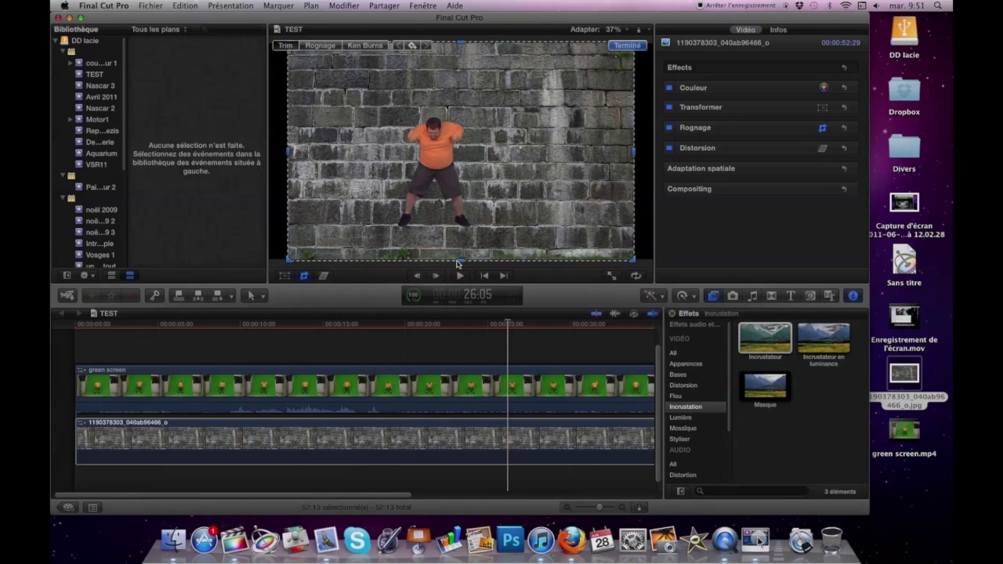
{"action": "left_click_drag", "start_coordinate": [460, 262], "coordinate": [454, 214]}
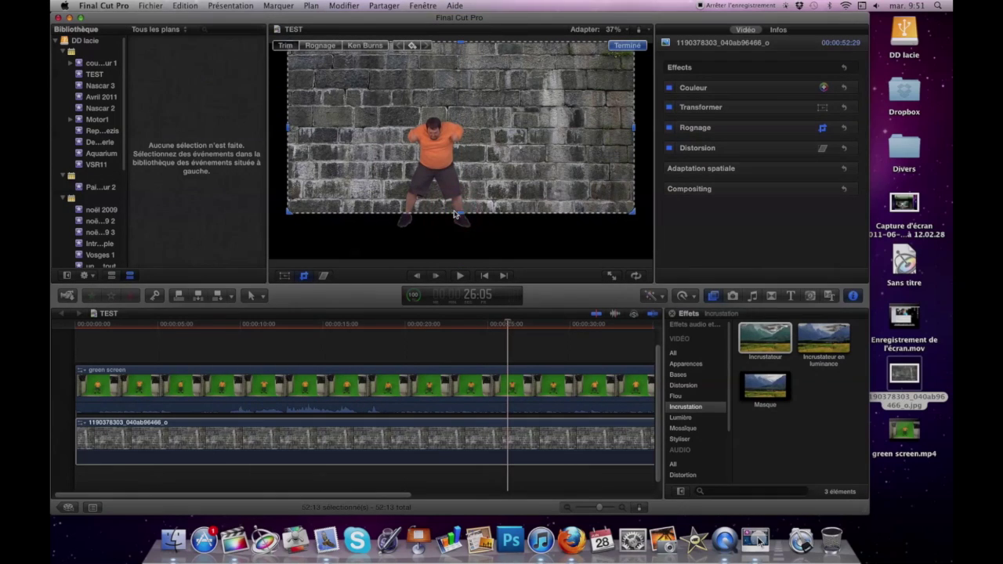
{"action": "left_click", "coordinate": [627, 45]}
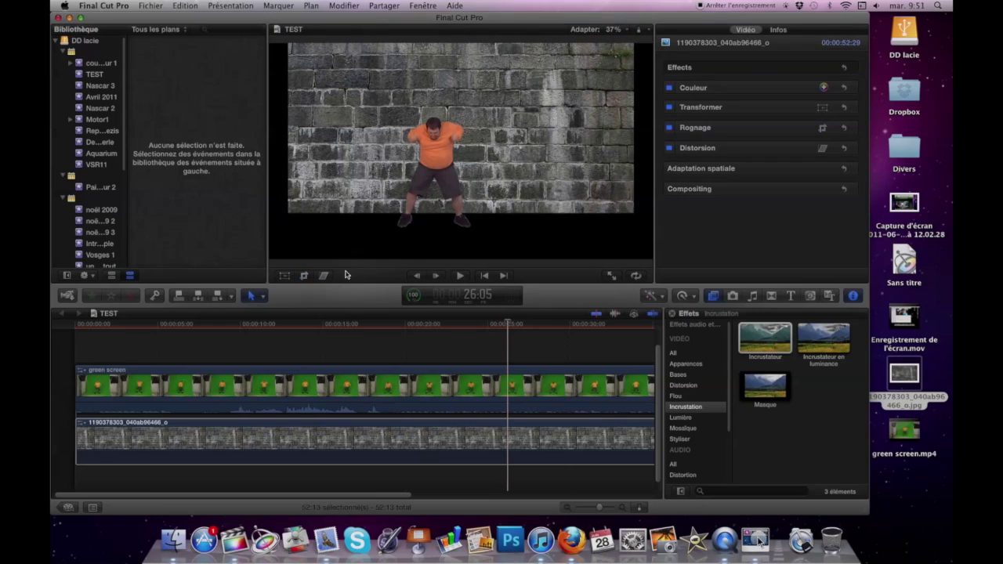
Crop the green screen clip's bottom up to the photo's lower edge, hiding the feet
{"action": "left_click", "coordinate": [375, 392]}
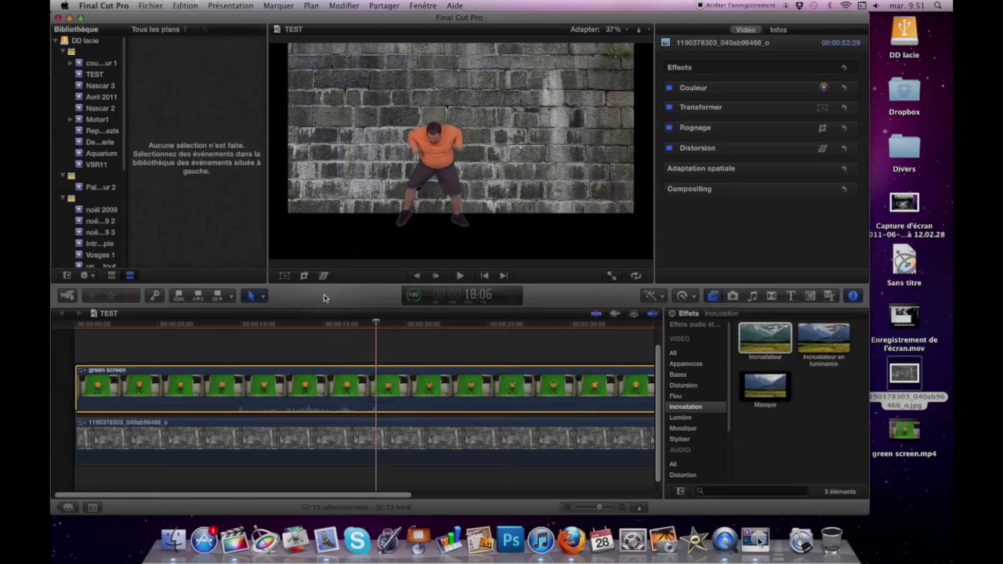
{"action": "left_click", "coordinate": [305, 276]}
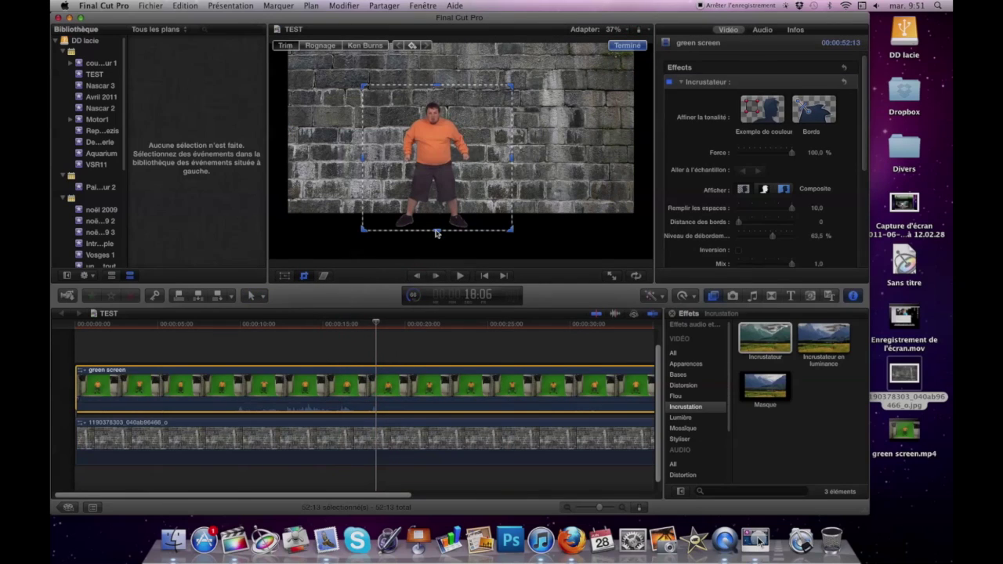
{"action": "left_click_drag", "start_coordinate": [437, 232], "coordinate": [437, 216]}
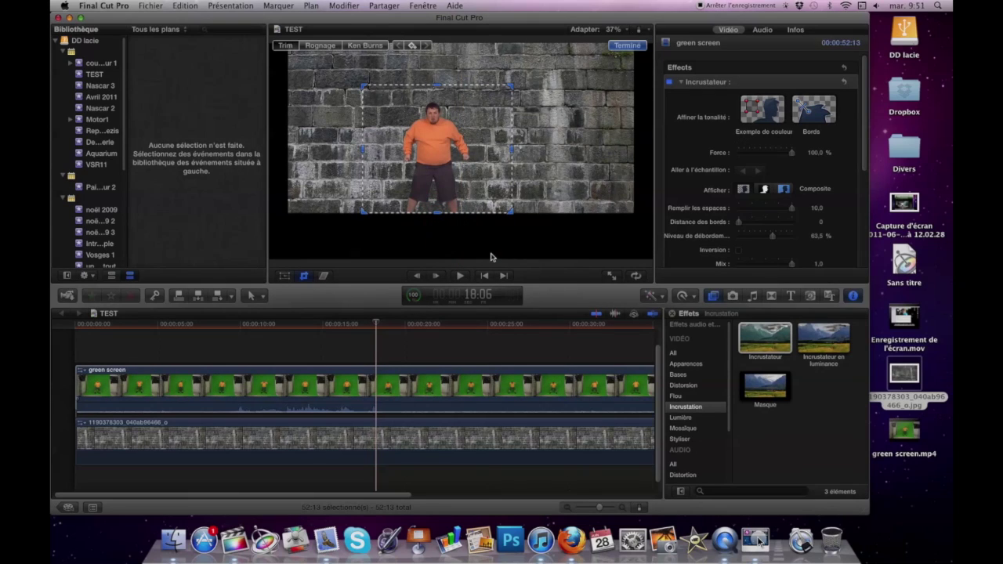
{"action": "left_click", "coordinate": [626, 45]}
{"action": "left_click", "coordinate": [327, 380]}
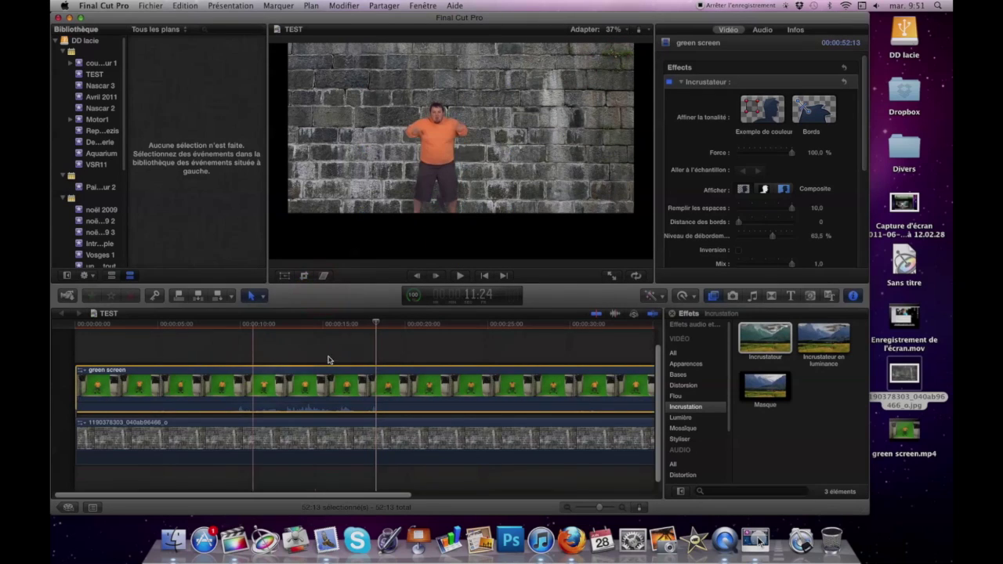
{"action": "left_click_drag", "start_coordinate": [376, 324], "coordinate": [66, 344]}
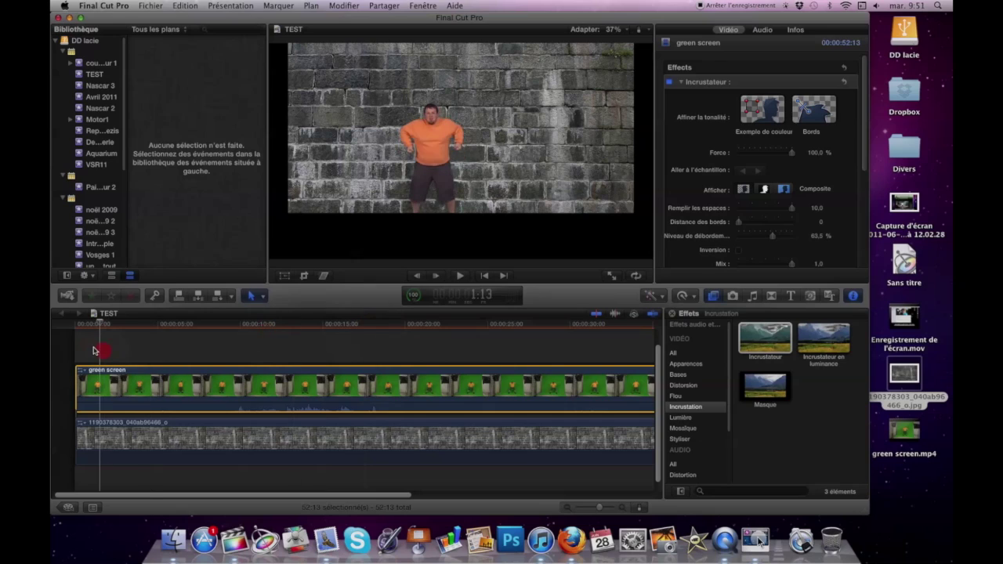
{"action": "key", "text": "space"}
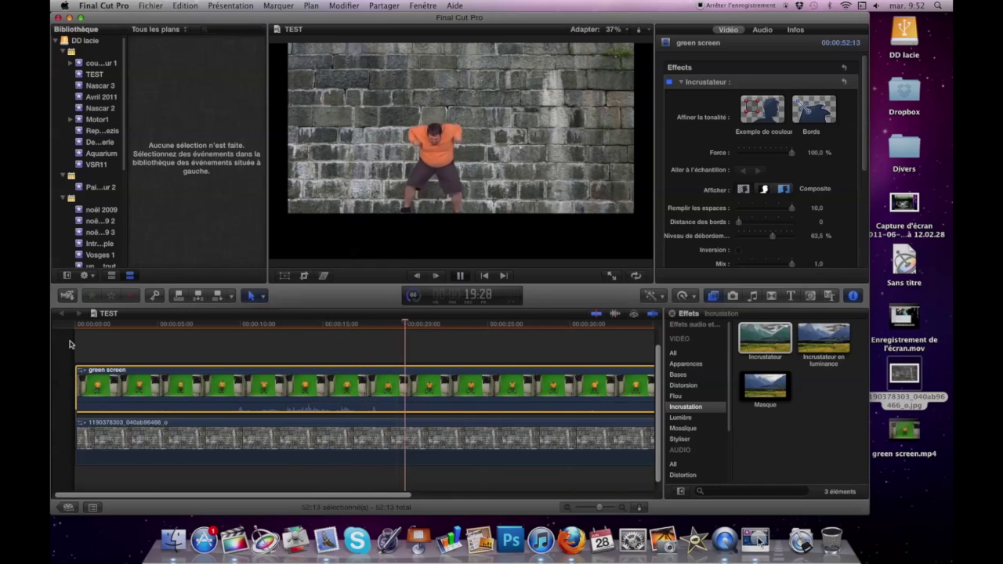
{"action": "key", "text": "space"}
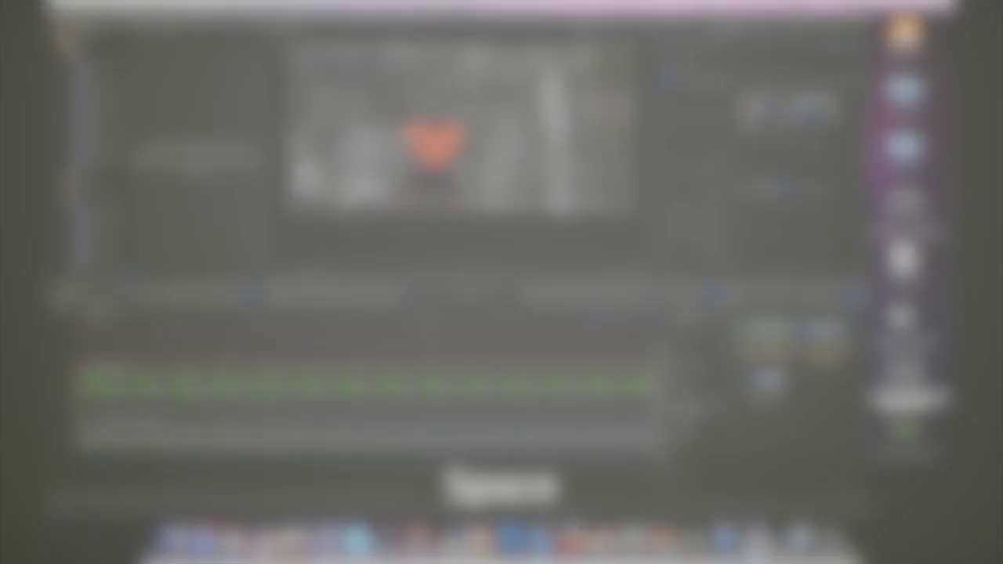